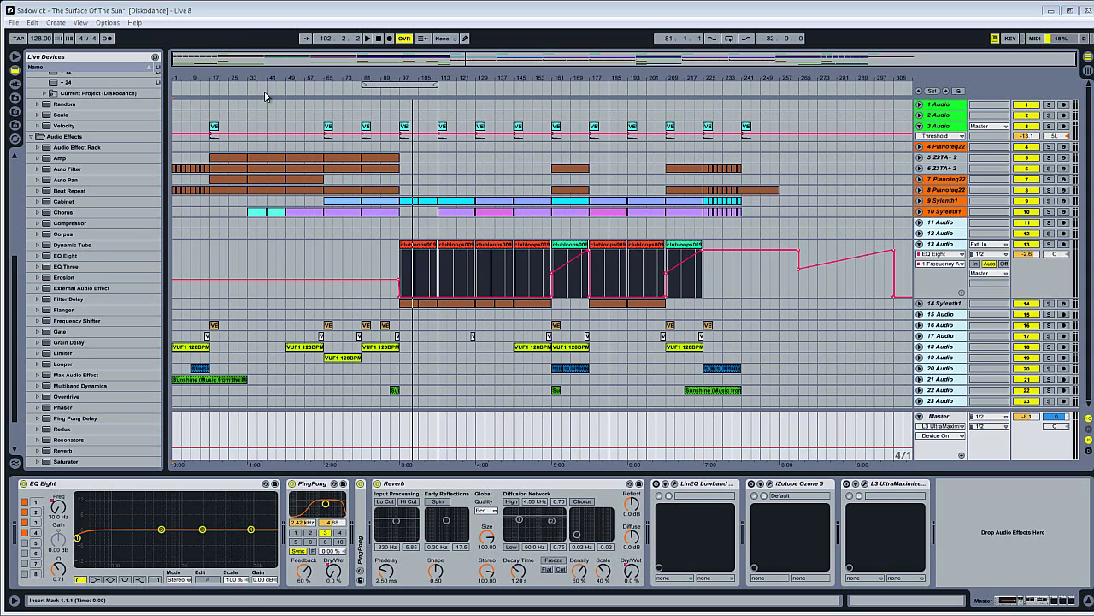
# Play the song's opening from bar 1 and from about bar 7 in the arrangement
pyautogui.click(177, 127)
pyautogui.click(177, 127)
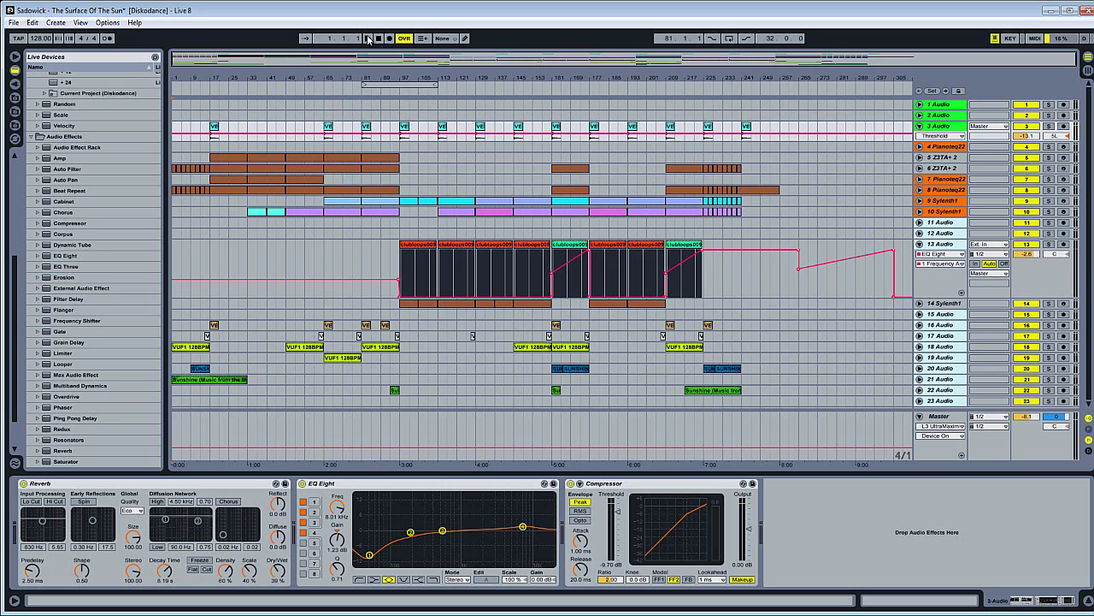
pyautogui.click(368, 39)
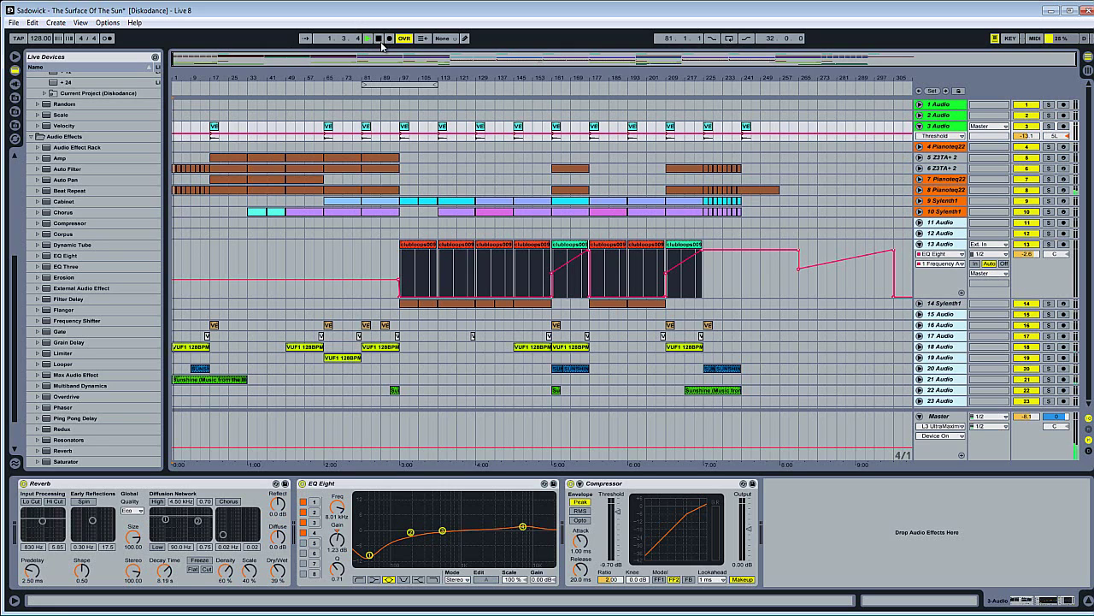
pyautogui.click(381, 43)
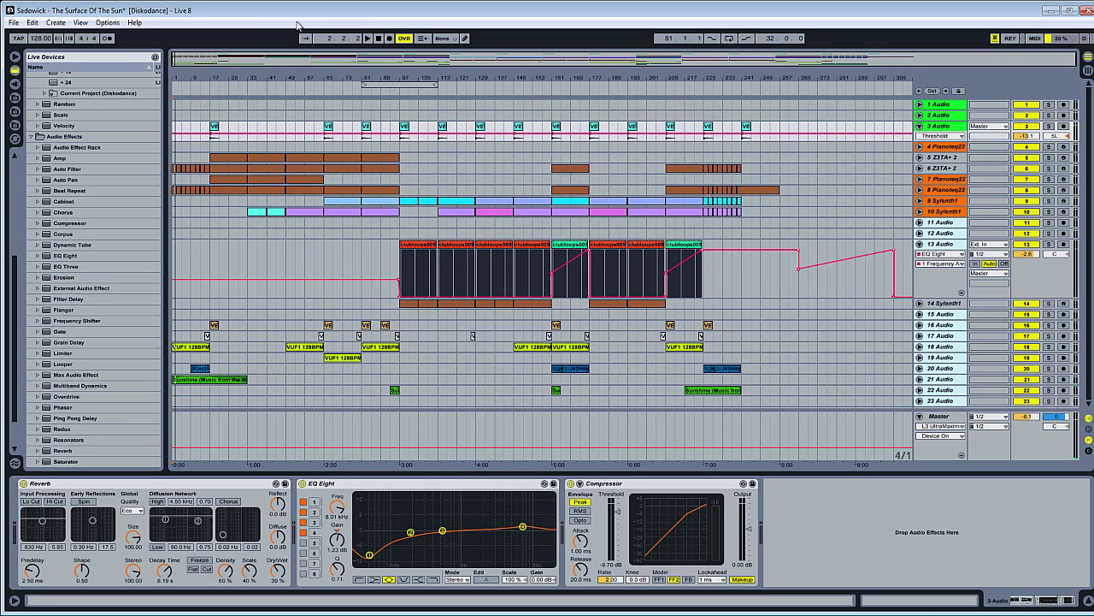
pyautogui.click(368, 40)
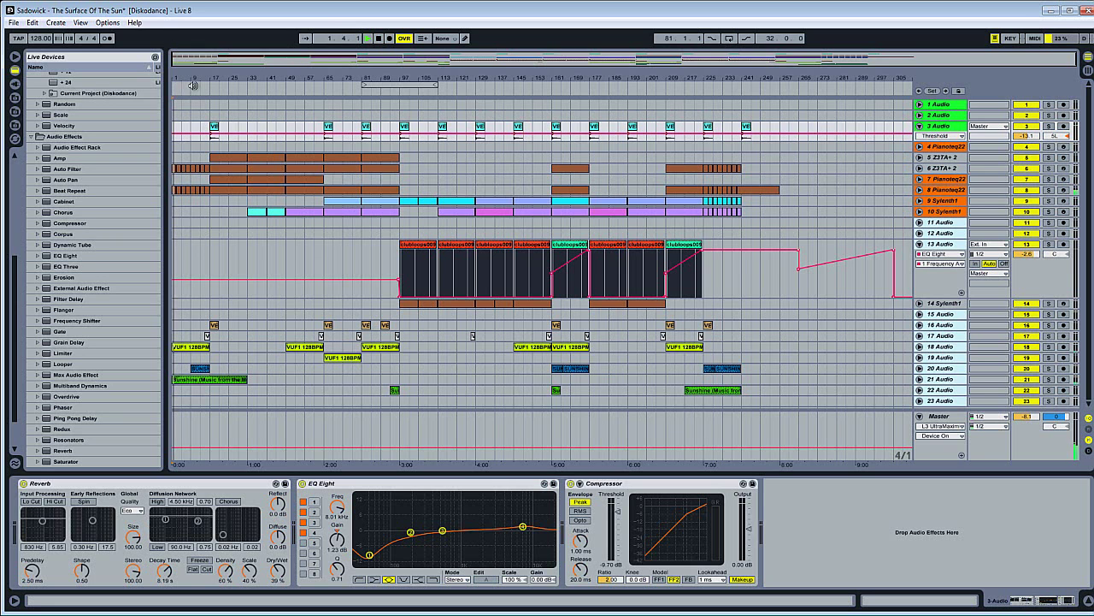
pyautogui.moveTo(194, 75); pyautogui.dragTo(194, 74)
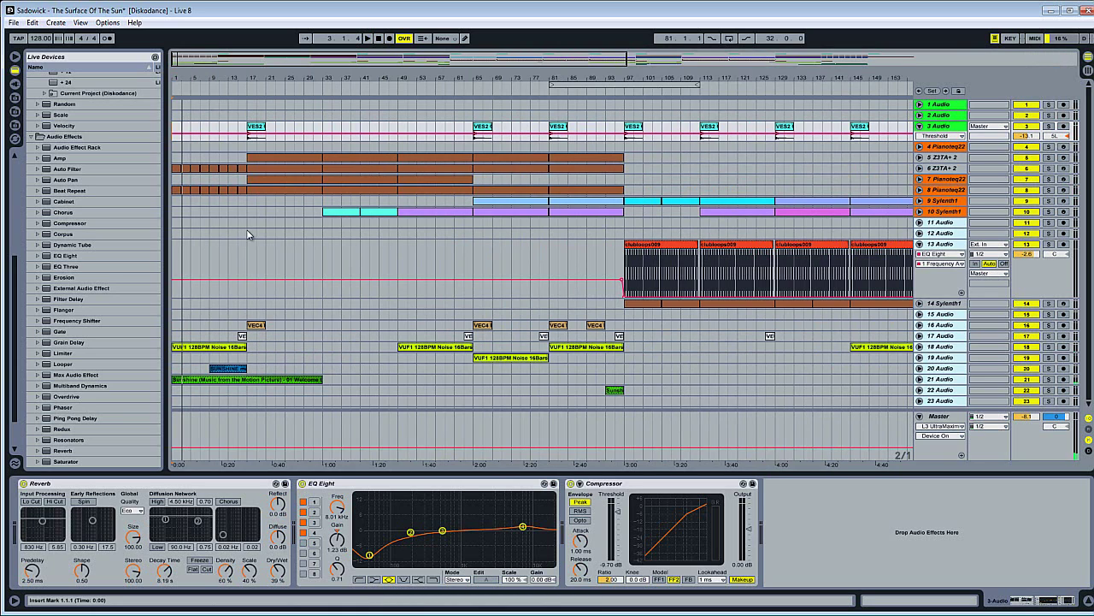
pyautogui.click(200, 89)
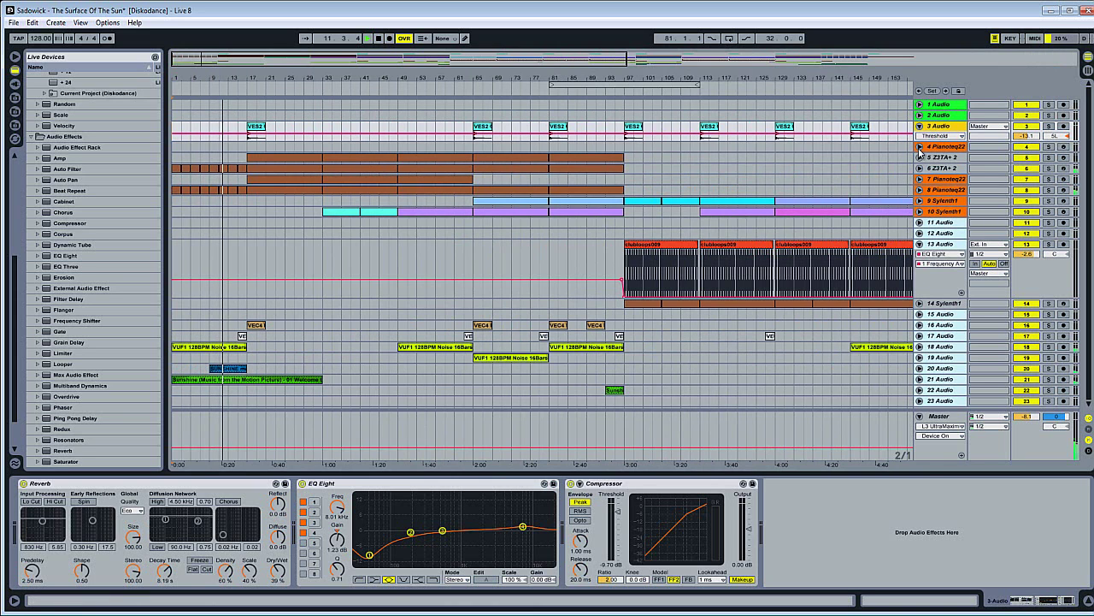
# Unfold tracks 4 to 10, the Pianoteq, Z3TA+ 2 and Sylenth1 tracks, to show their notes and automation
pyautogui.click(920, 147)
pyautogui.click(920, 167)
pyautogui.click(923, 188)
pyautogui.click(920, 187)
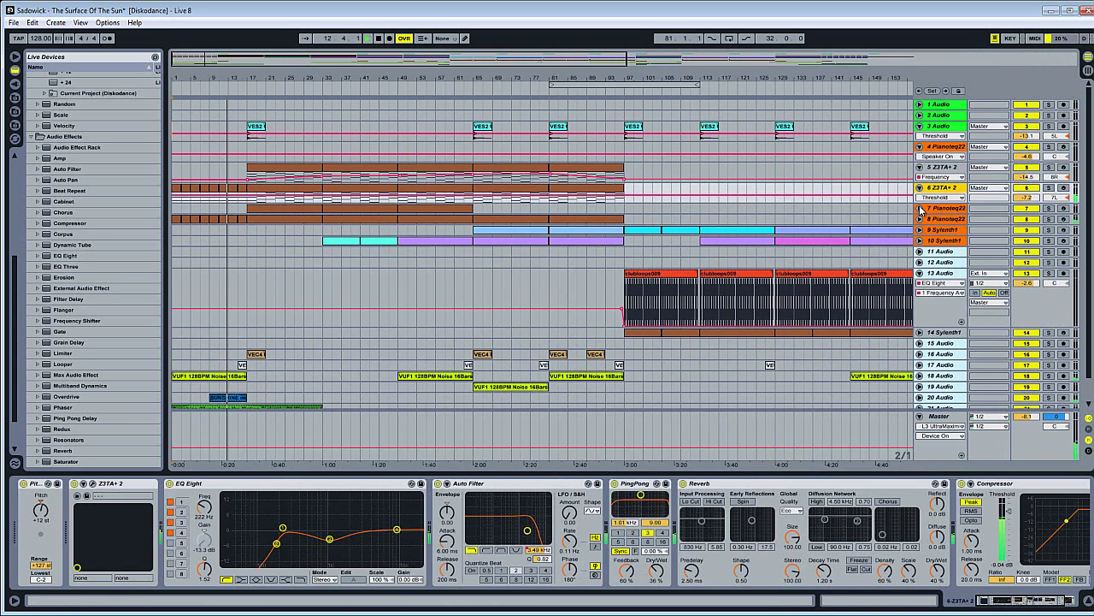
pyautogui.click(920, 208)
pyautogui.click(920, 229)
pyautogui.click(920, 249)
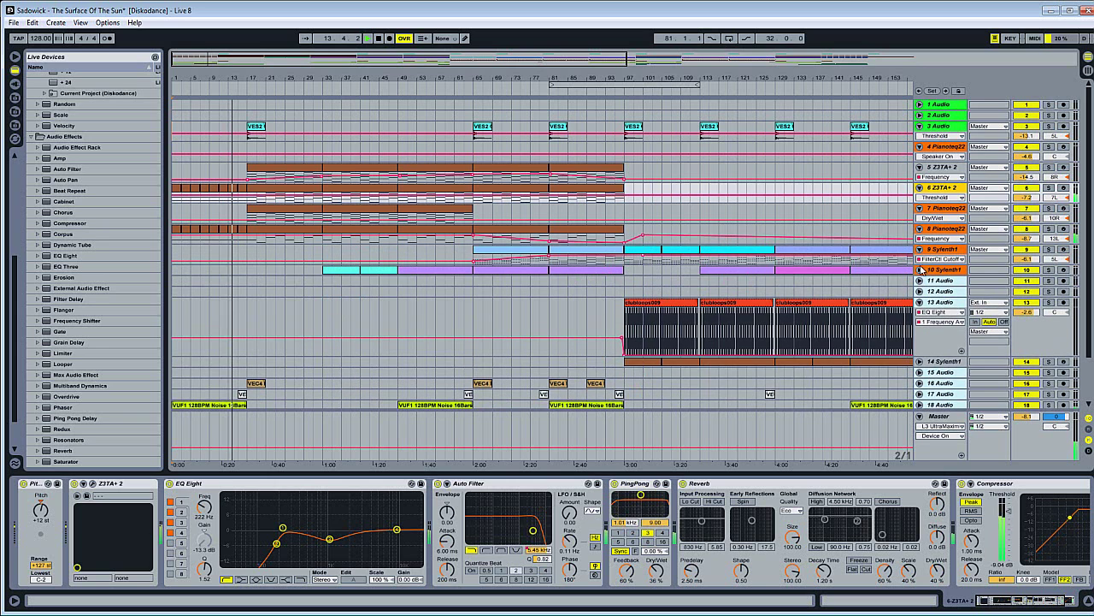
pyautogui.click(920, 269)
pyautogui.click(540, 270)
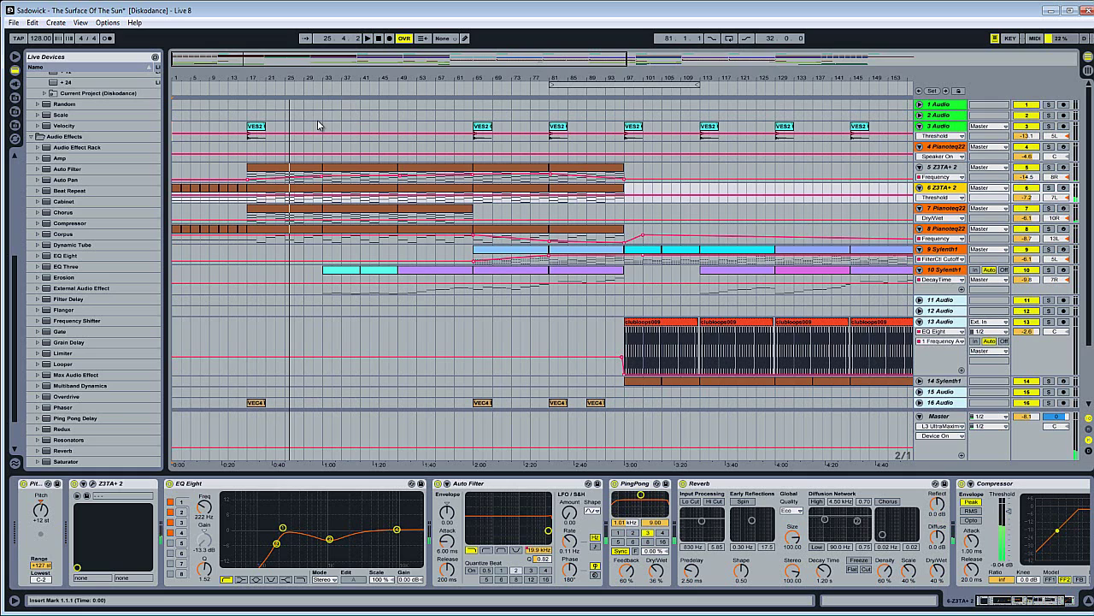
# Play the section with the first track 10 Sylenth1 clips from about bars 33 and 44 and from the bar 49 clip
pyautogui.click(322, 87)
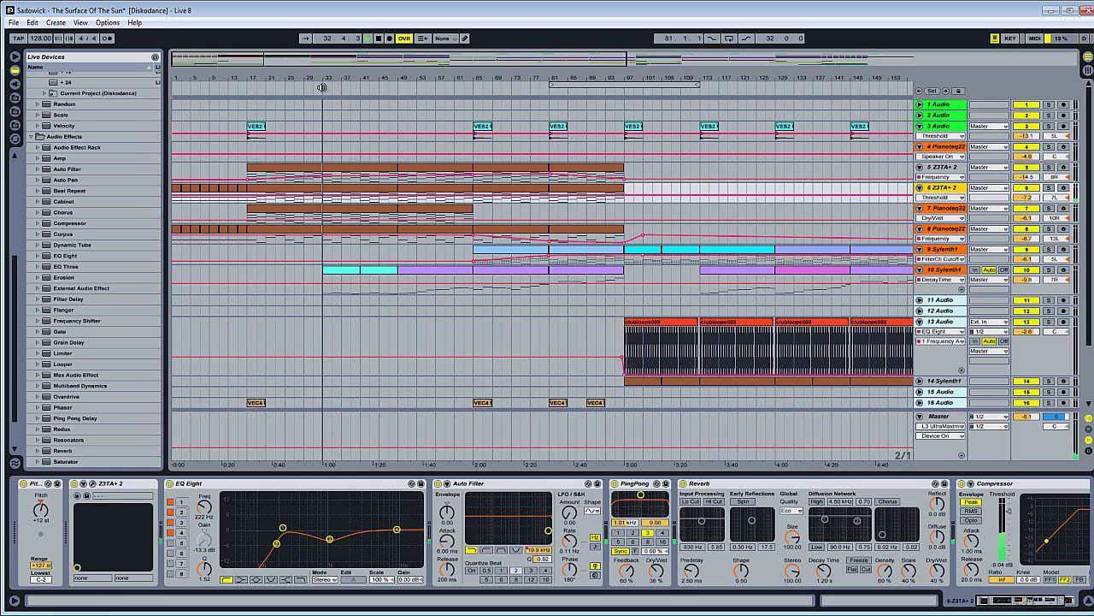
pyautogui.click(374, 91)
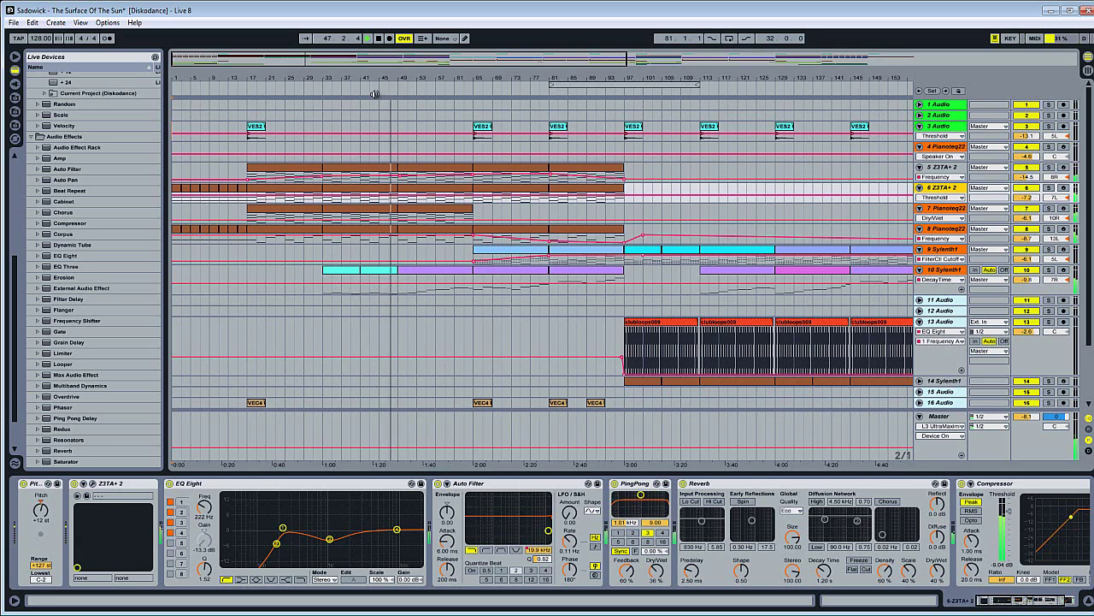
pyautogui.press('space')
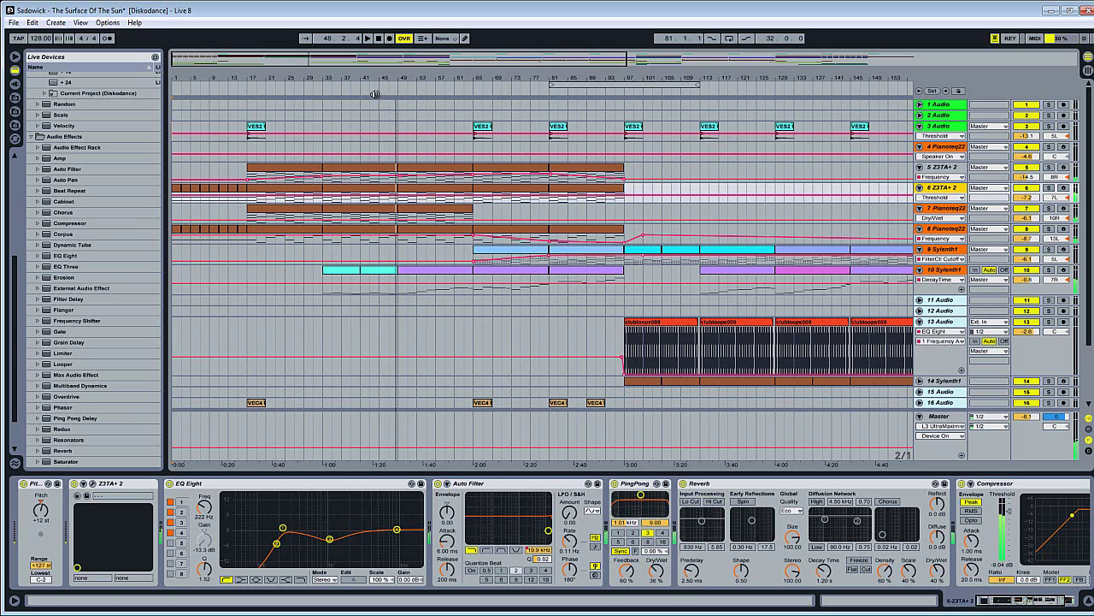
pyautogui.click(453, 276)
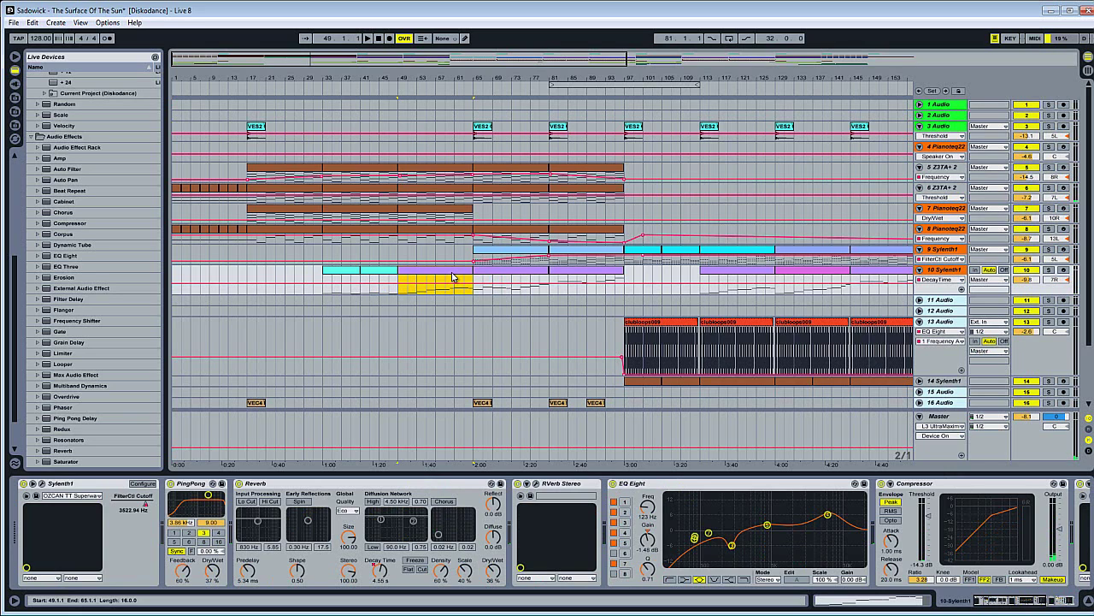
pyautogui.press('space')
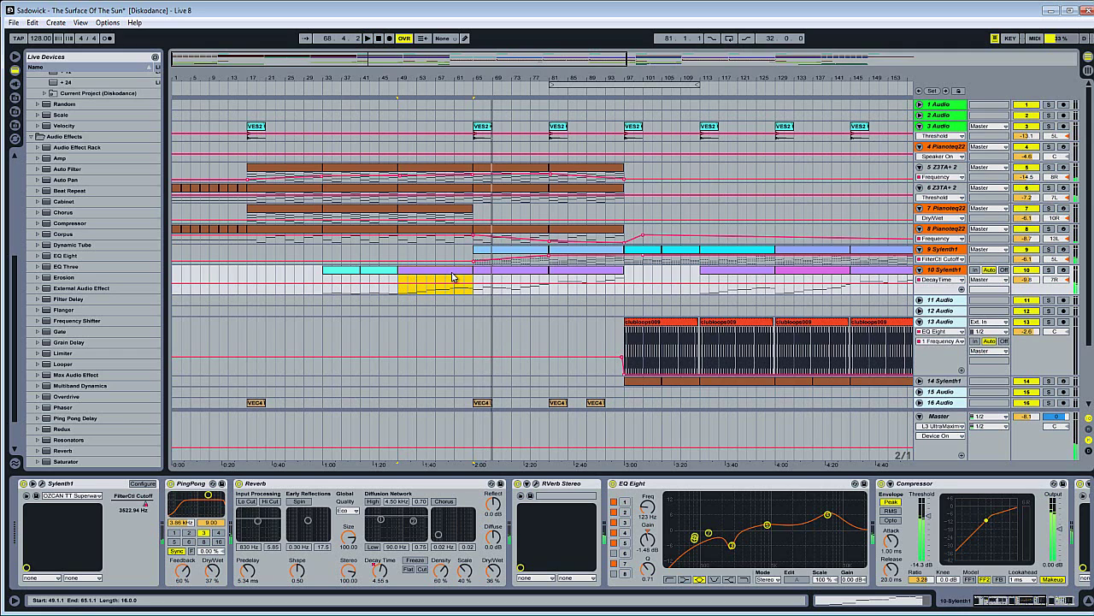
# Play the build-up into the clubloops009 drums from about bars 73, 93 and 96
pyautogui.click(511, 91)
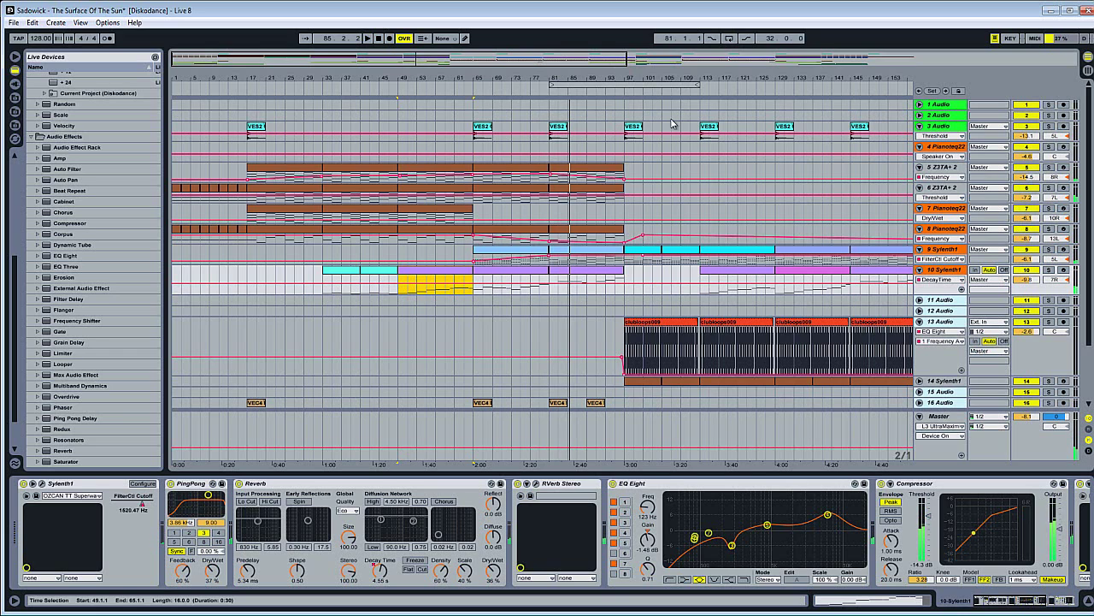
pyautogui.click(607, 92)
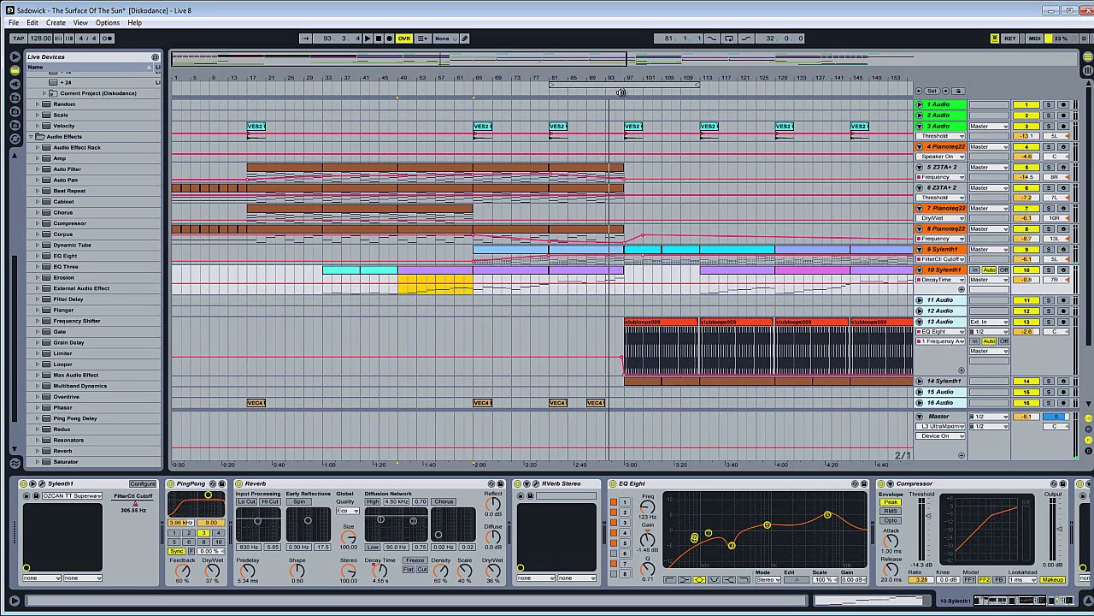
pyautogui.click(621, 92)
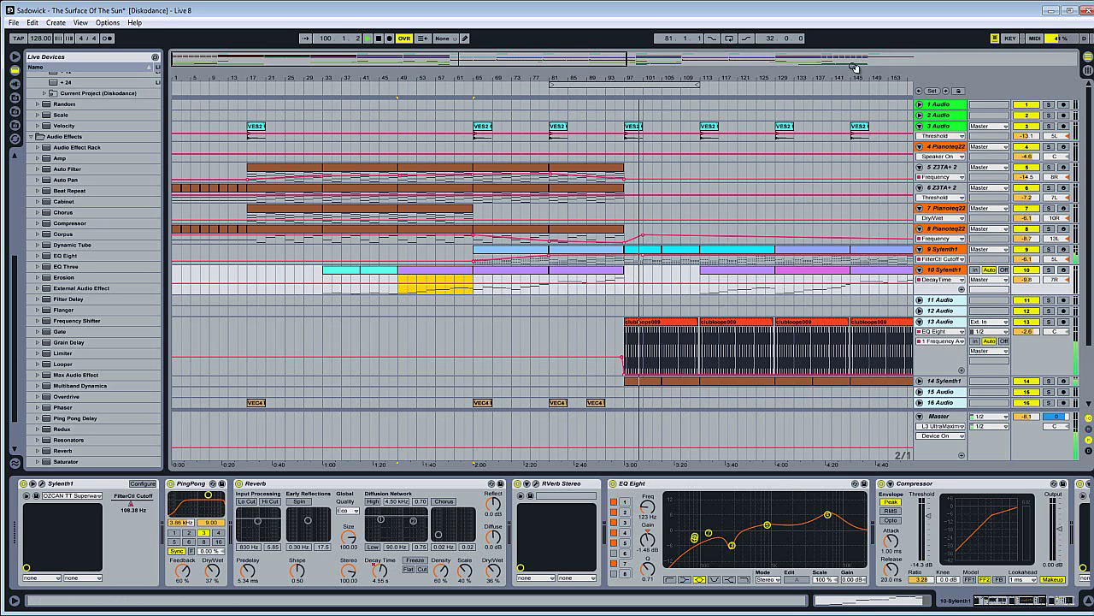
# Play the main drum section from about bar 127 and the middle breakdown from about bar 169
pyautogui.moveTo(853, 74); pyautogui.dragTo(855, 73)
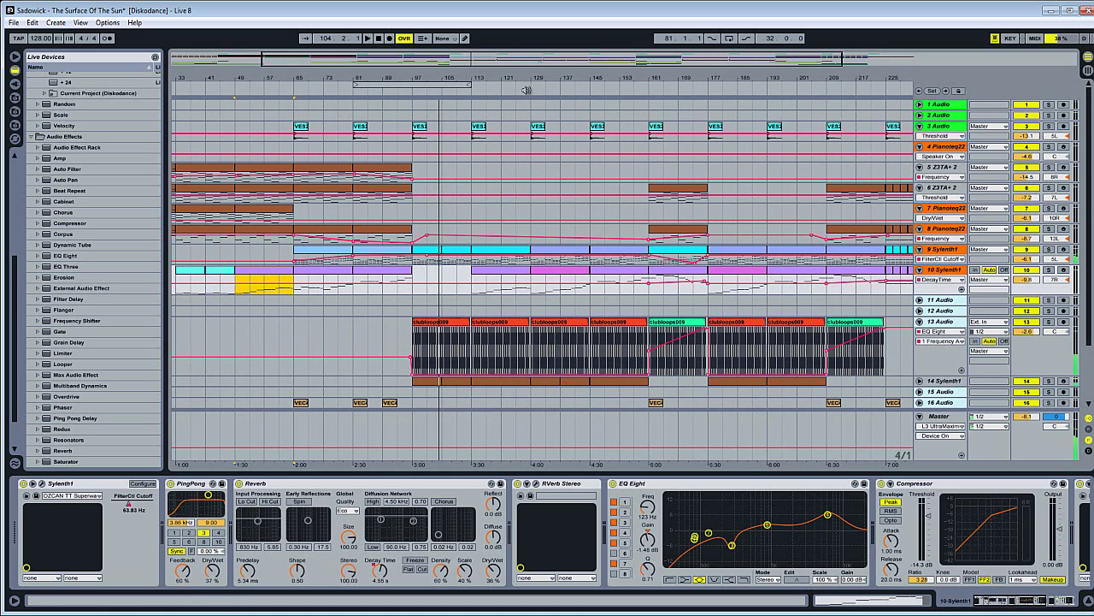
pyautogui.click(525, 90)
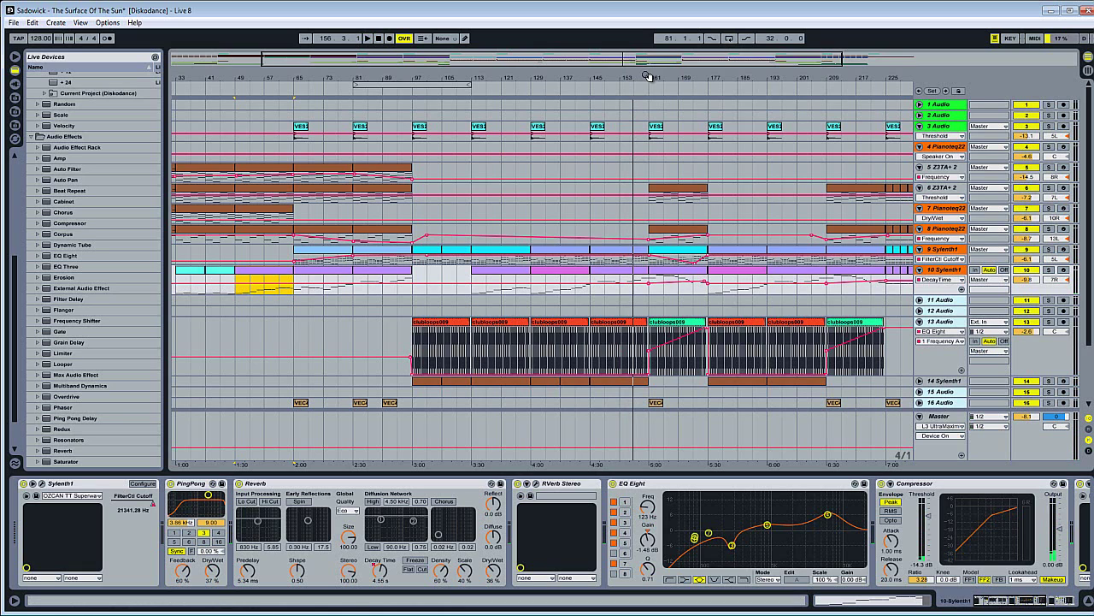
pyautogui.moveTo(648, 77); pyautogui.dragTo(637, 84)
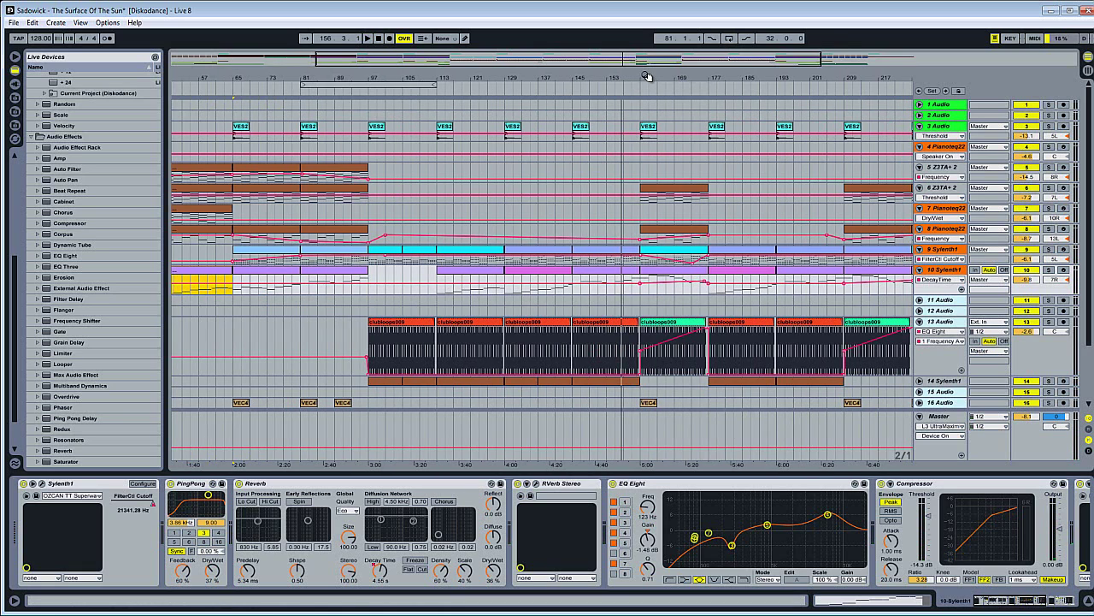
pyautogui.click(674, 87)
pyautogui.press('space')
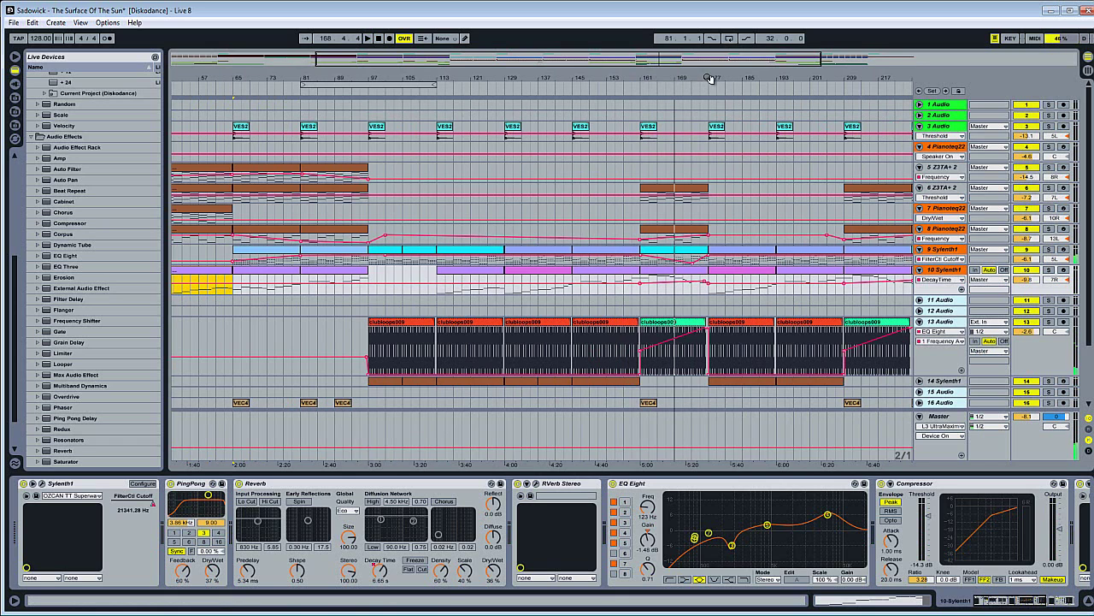
# Play the second drum section from bar 177 and the passage starting at track 6's Z3TA+ 2 clip at bar 209
pyautogui.moveTo(713, 79); pyautogui.dragTo(453, 79)
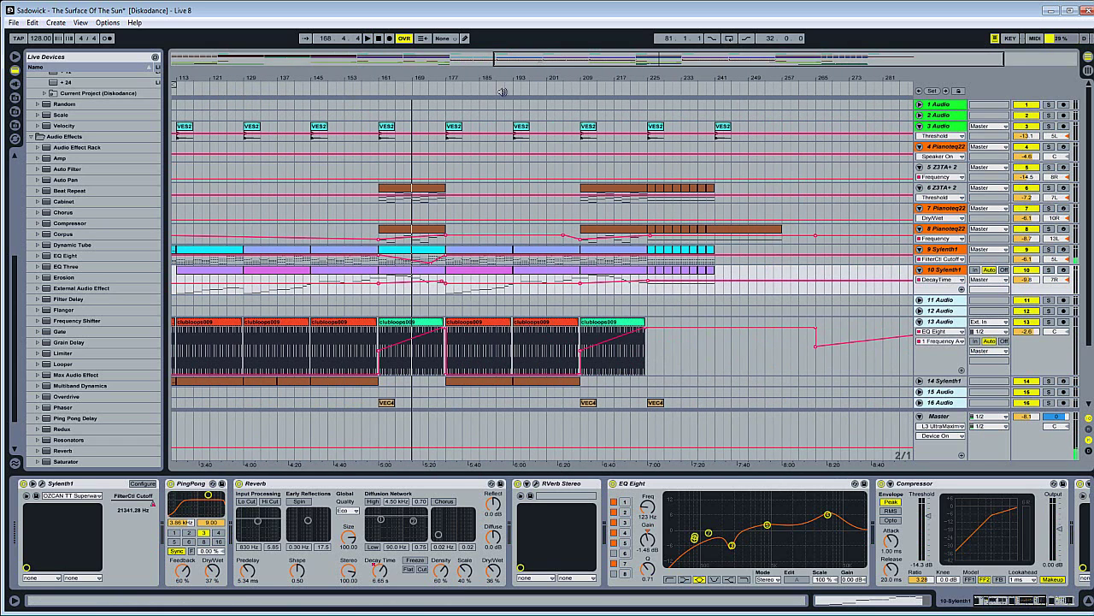
pyautogui.click(446, 90)
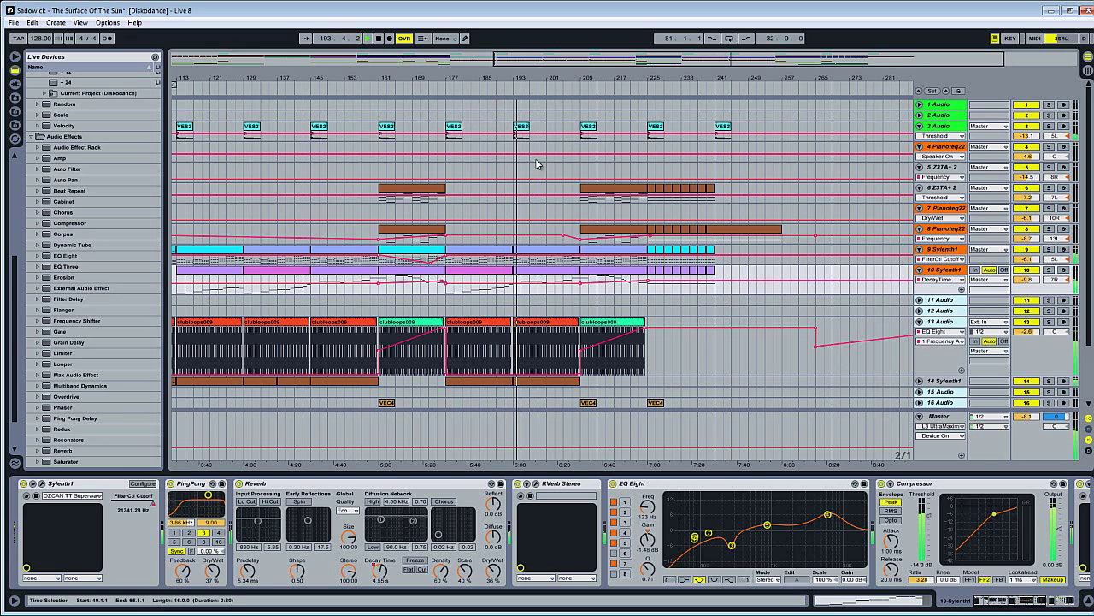
pyautogui.click(594, 194)
pyautogui.press('space')
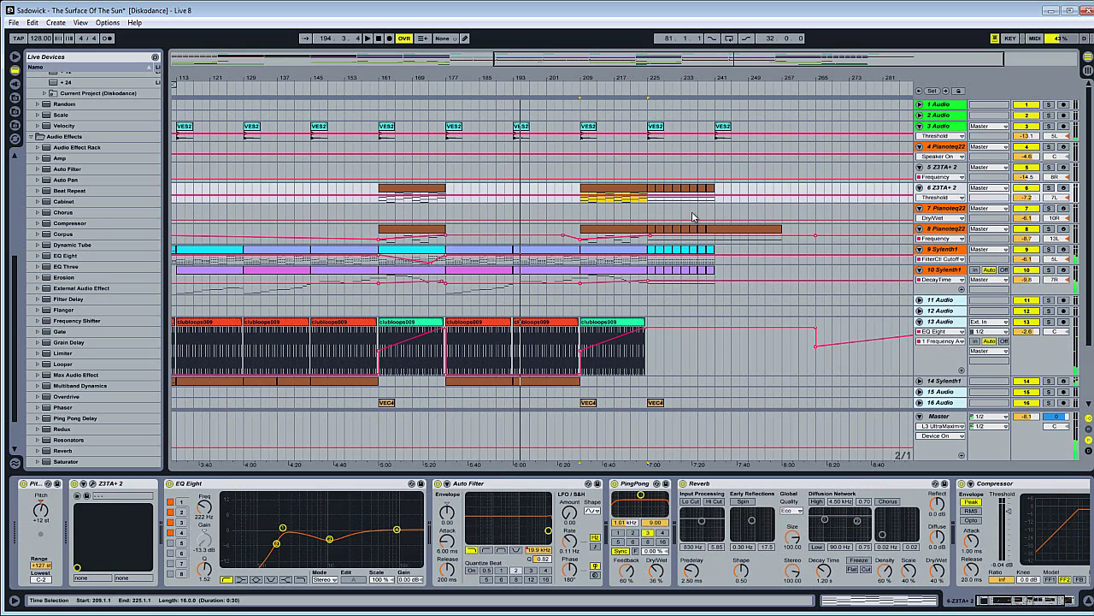
pyautogui.press('space')
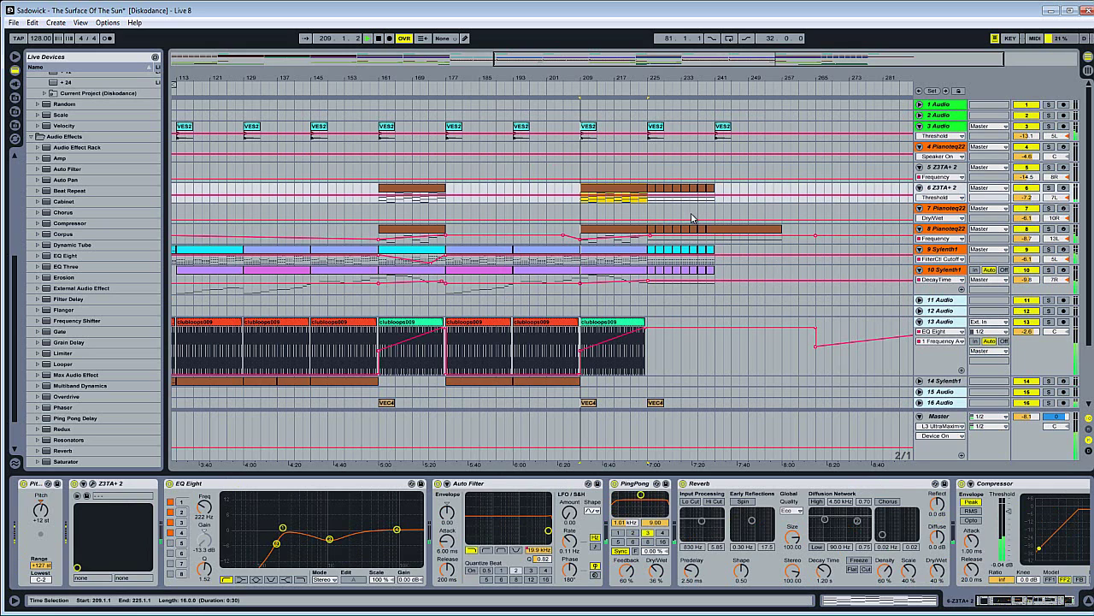
# Play the song's ending from about bars 224 and 241, and show the whole arrangement
pyautogui.click(642, 89)
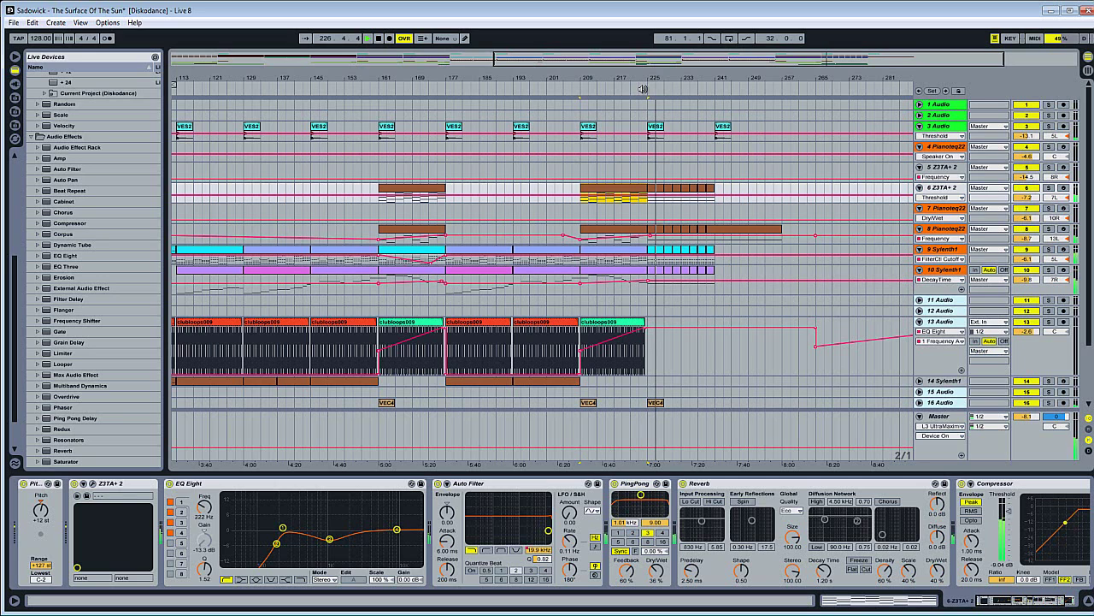
pyautogui.click(713, 92)
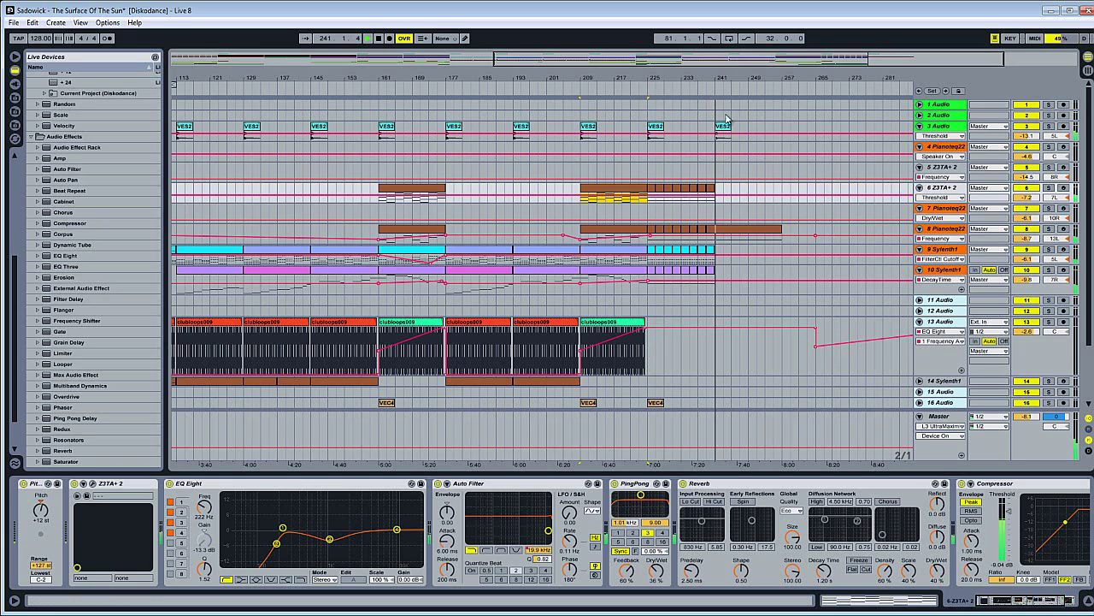
pyautogui.press('space')
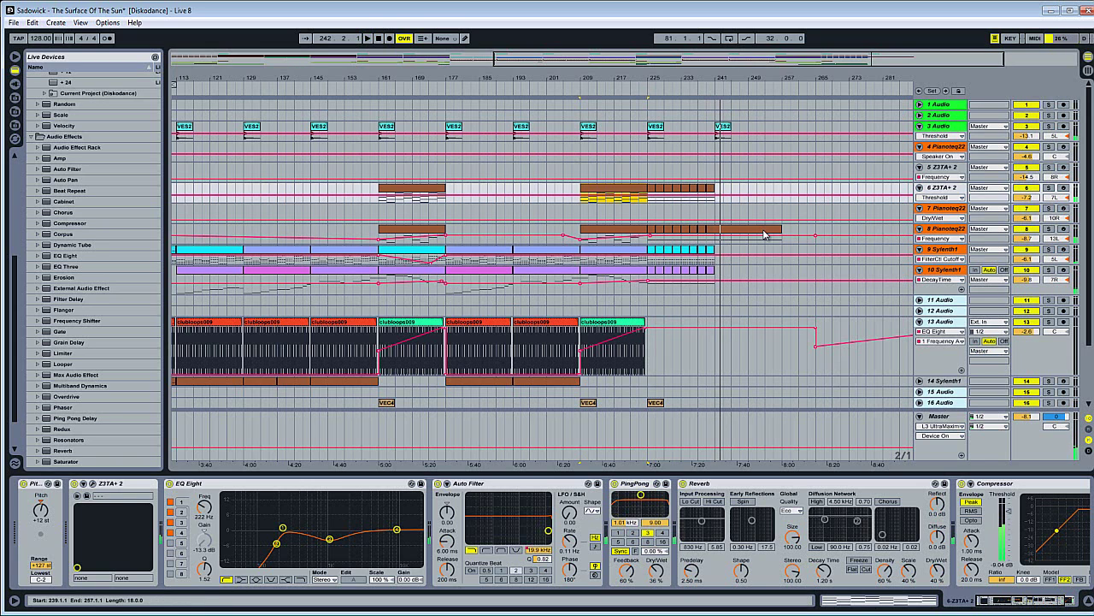
pyautogui.doubleClick(734, 67)
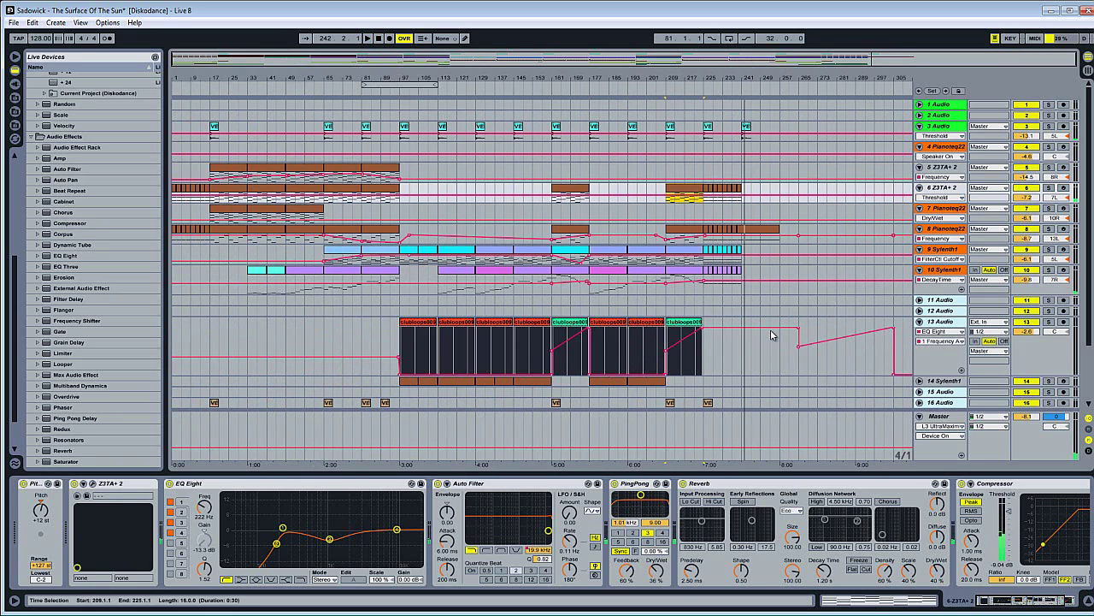